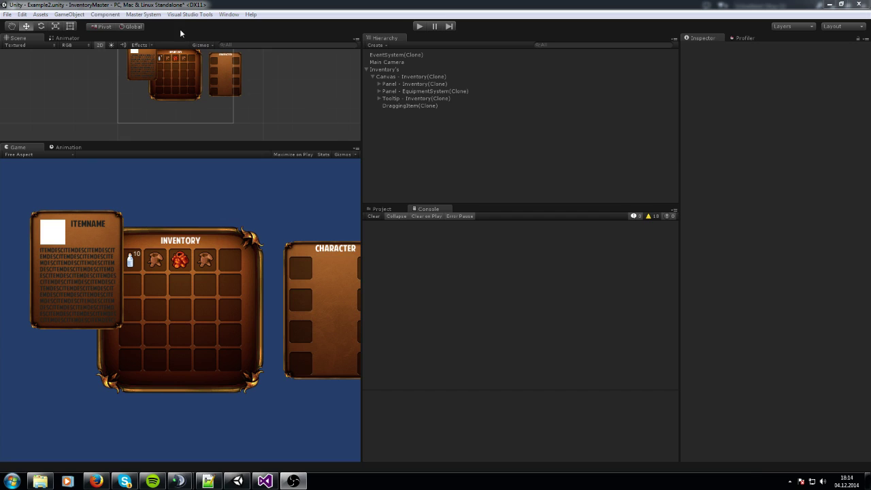
# - Spawn Panel - Hotbar(Clone) in the inventory canvas via Master System > Create > Hotbar
pyautogui.click(143, 14)
pyautogui.moveTo(189, 28)
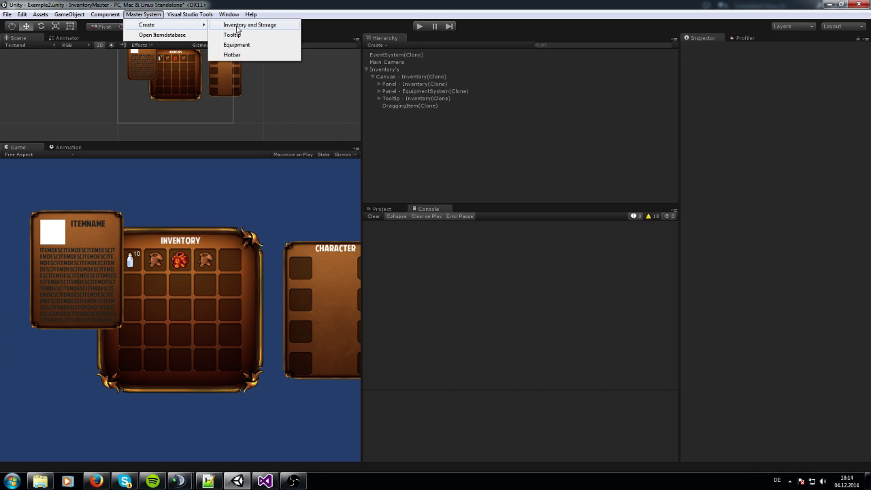
pyautogui.click(238, 55)
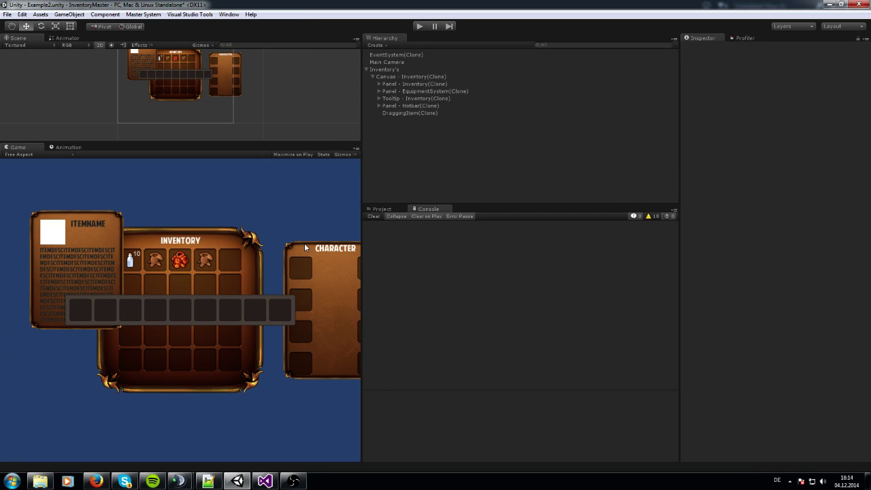
# - Alt-anchor Panel - Hotbar to bottom centre and move it above Tooltip - Inventory in the Hierarchy
pyautogui.click(408, 107)
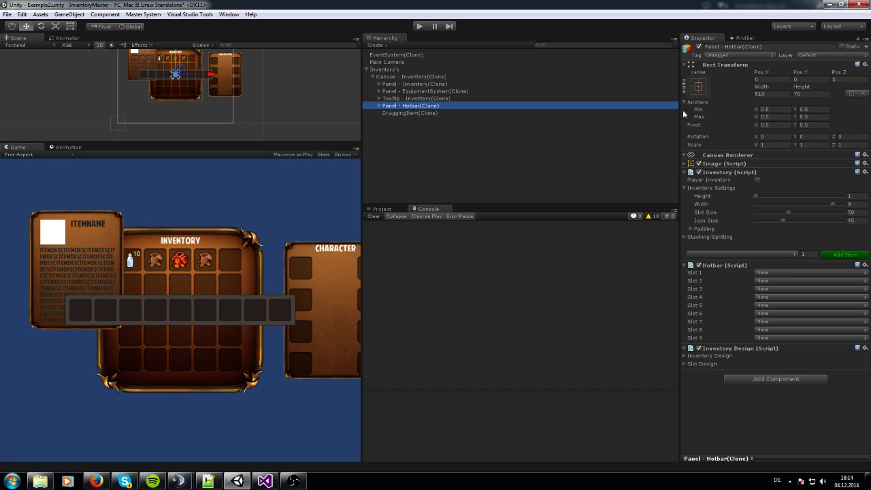
pyautogui.click(699, 87)
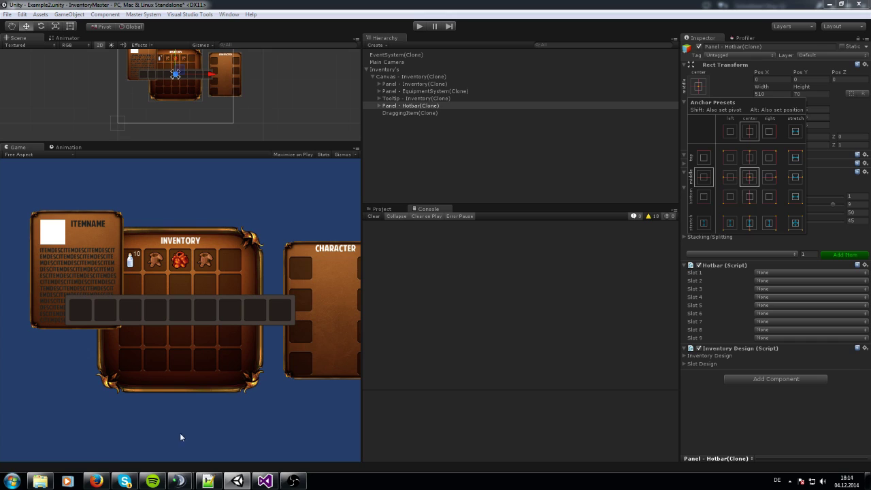
pyautogui.press('alt')
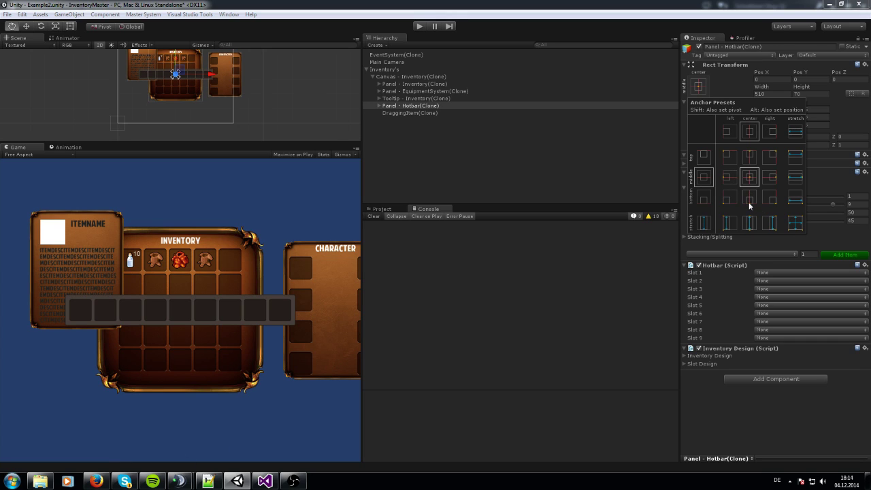
pyautogui.keyDown('alt'); pyautogui.click(750, 199); pyautogui.keyUp('alt')
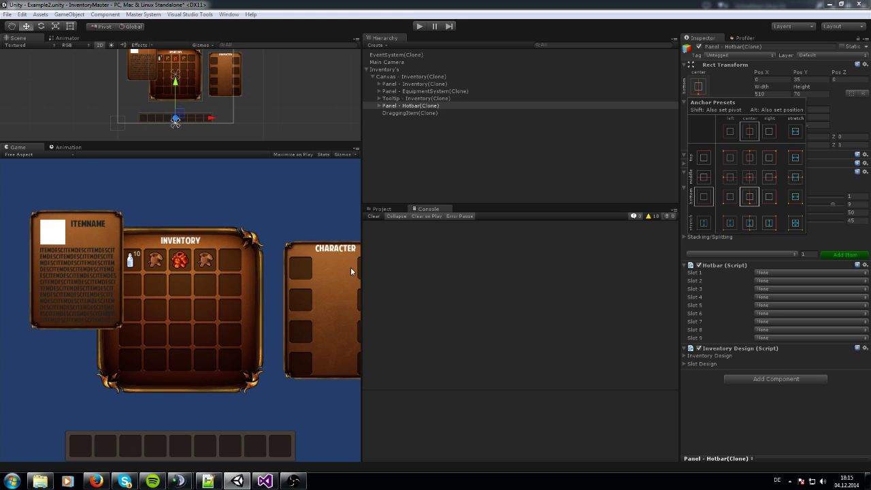
pyautogui.moveTo(405, 106)
pyautogui.mouseDown()
pyautogui.moveTo(401, 100)
pyautogui.moveTo(402, 111)
pyautogui.mouseUp()
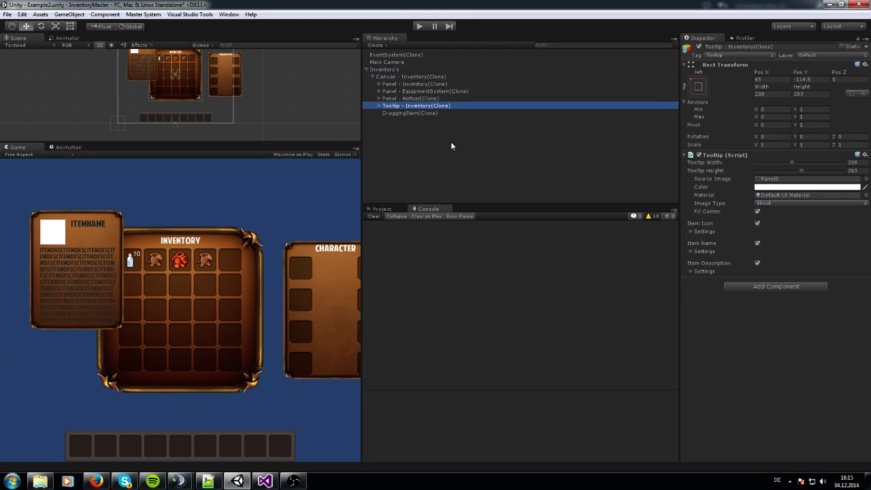
pyautogui.click(407, 98)
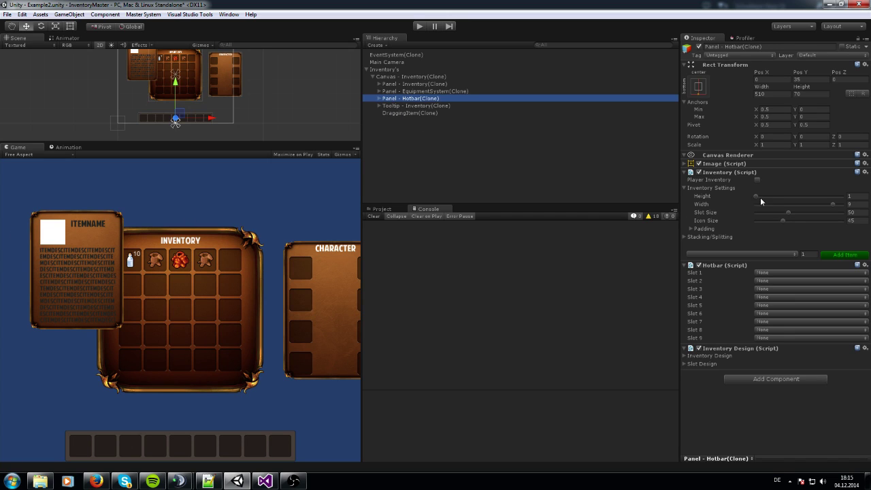
pyautogui.moveTo(760, 195)
pyautogui.mouseDown()
pyautogui.moveTo(831, 195)
pyautogui.moveTo(754, 206)
pyautogui.mouseUp()
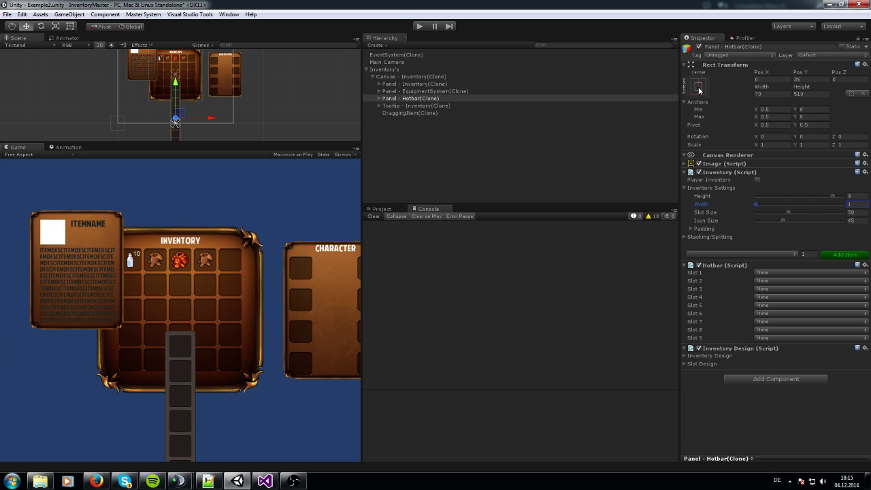
pyautogui.click(700, 90)
pyautogui.keyDown('alt'); pyautogui.click(729, 178); pyautogui.keyUp('alt')
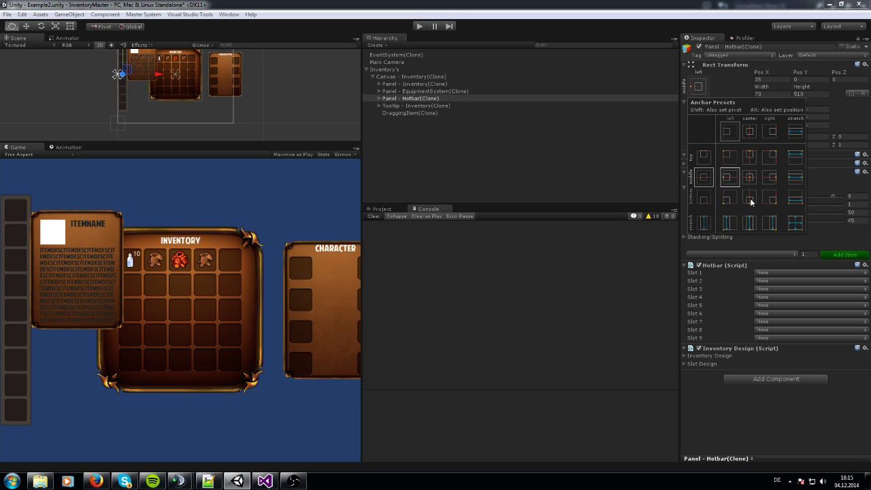
pyautogui.click(642, 177)
pyautogui.moveTo(830, 196)
pyautogui.mouseDown()
pyautogui.moveTo(755, 196)
pyautogui.moveTo(757, 205)
pyautogui.moveTo(831, 207)
pyautogui.mouseUp()
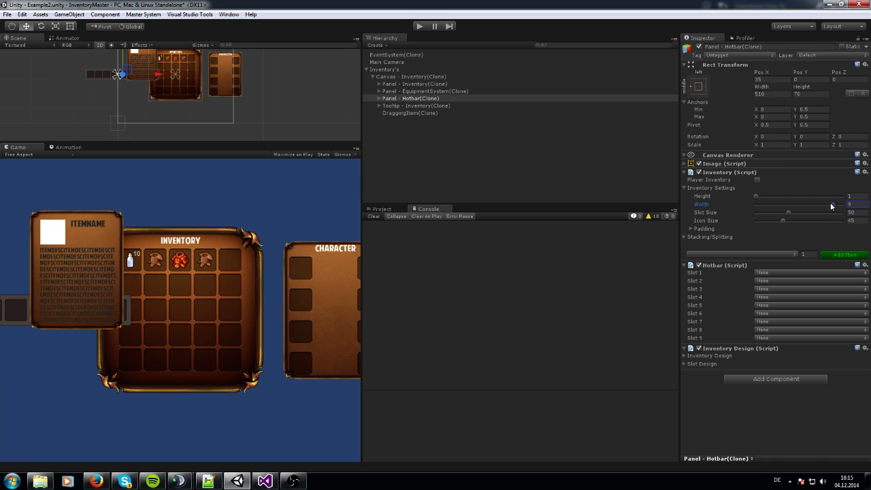
pyautogui.click(697, 87)
pyautogui.keyDown('alt'); pyautogui.click(748, 196); pyautogui.keyUp('alt')
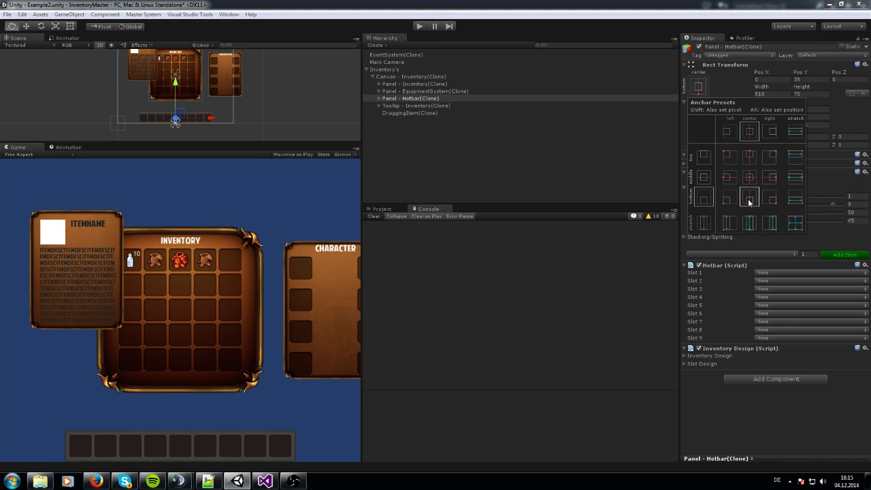
pyautogui.click(503, 159)
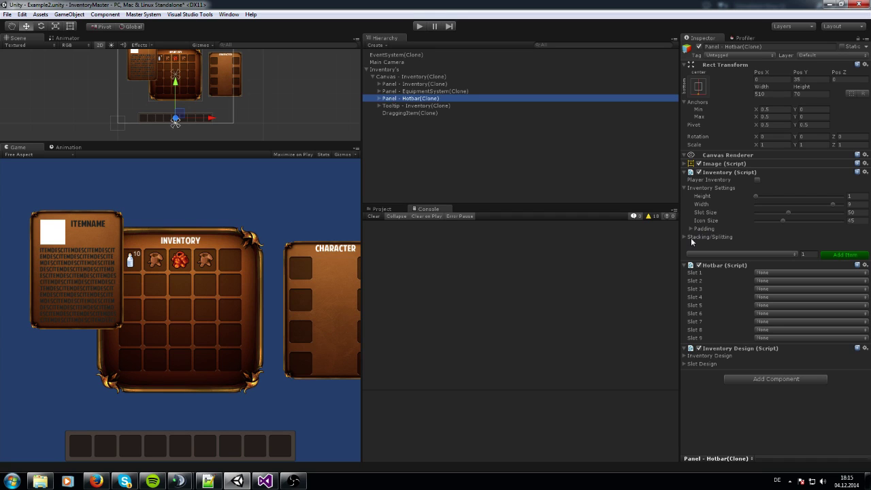
# - Set the hotbar's Stacking/Splitting Numberposition to X 14 and Y 14, then collapse the sections
pyautogui.click(687, 238)
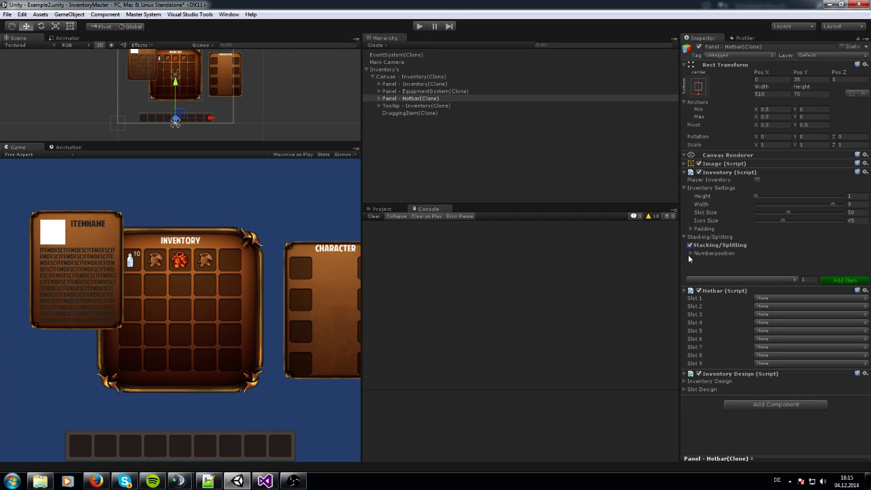
pyautogui.click(691, 253)
pyautogui.click(851, 260)
pyautogui.write('14')
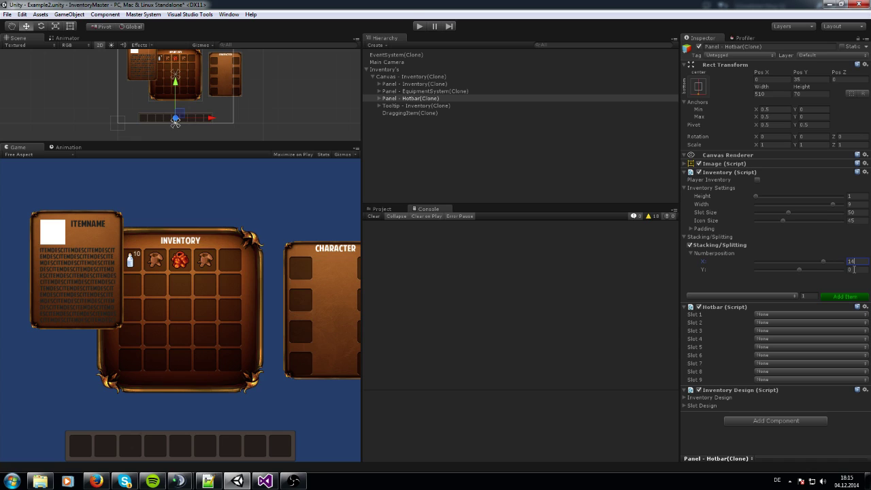
pyautogui.press('Tab')
pyautogui.write('14')
pyautogui.click(686, 237)
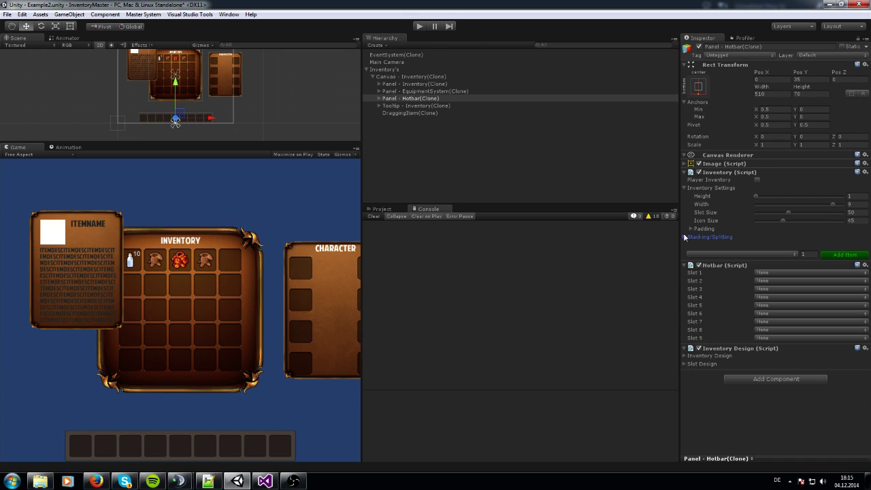
pyautogui.click(685, 188)
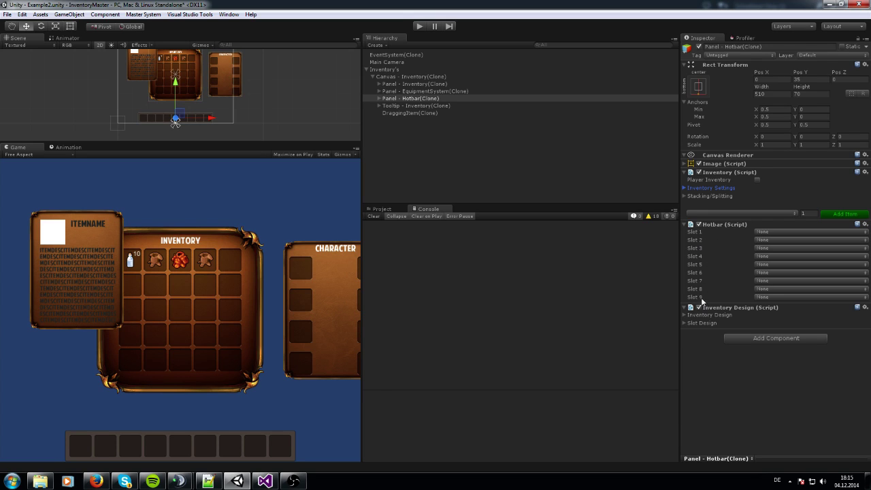
# - Set the Hotbar script's Slot 1–4 keys to Alpha 1, Alpha 2, Alpha 3 and Alpha 4
pyautogui.click(769, 232)
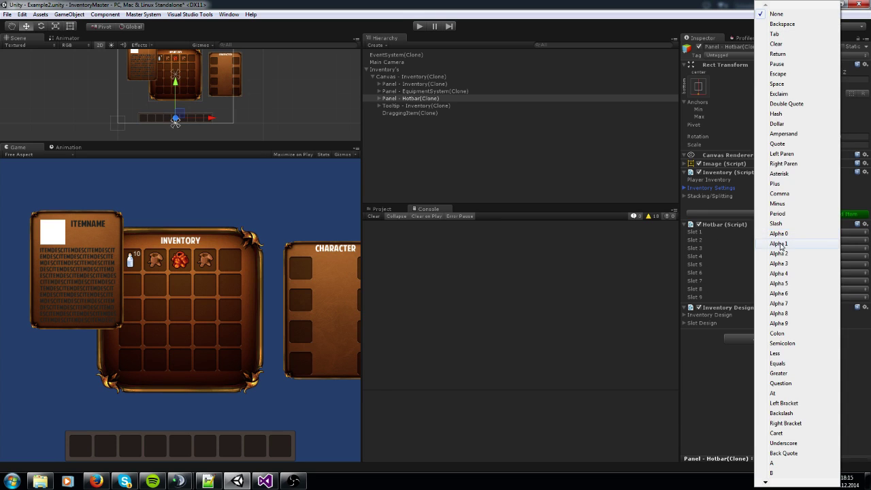
pyautogui.click(771, 244)
pyautogui.click(768, 245)
pyautogui.click(738, 255)
pyautogui.click(768, 241)
pyautogui.click(779, 253)
pyautogui.click(769, 248)
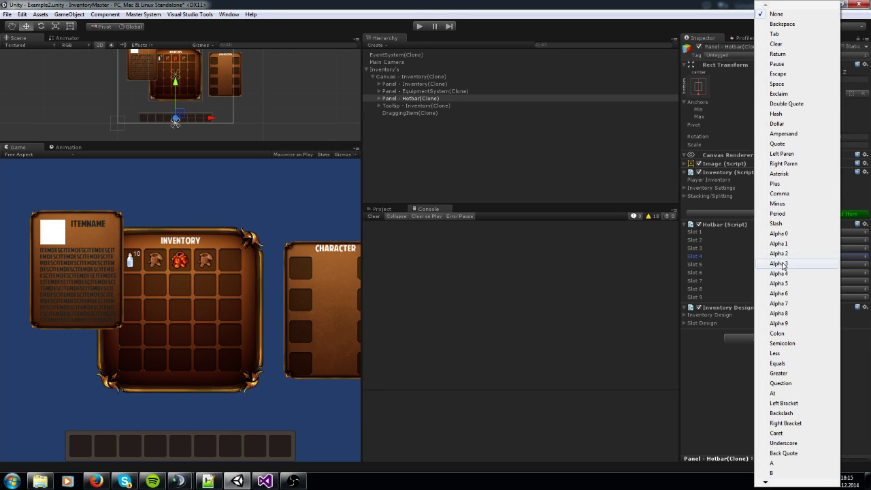
pyautogui.click(779, 263)
pyautogui.click(772, 257)
pyautogui.click(779, 271)
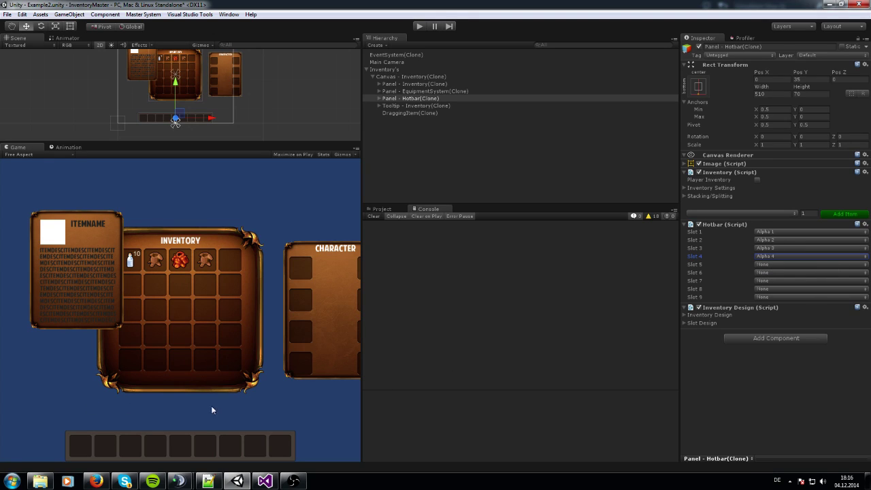
# - Set the hotbar's Inventory Design source image to the Hotbar sprite, found by searching 'hot'
pyautogui.click(685, 315)
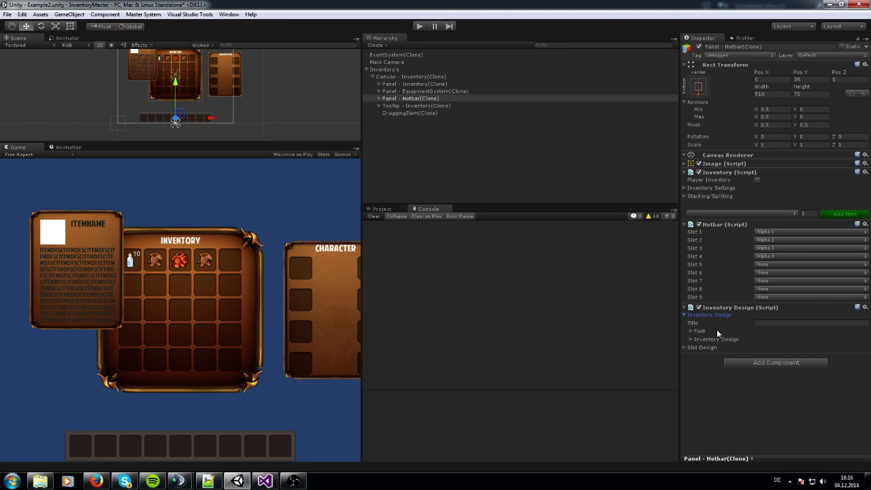
pyautogui.click(692, 339)
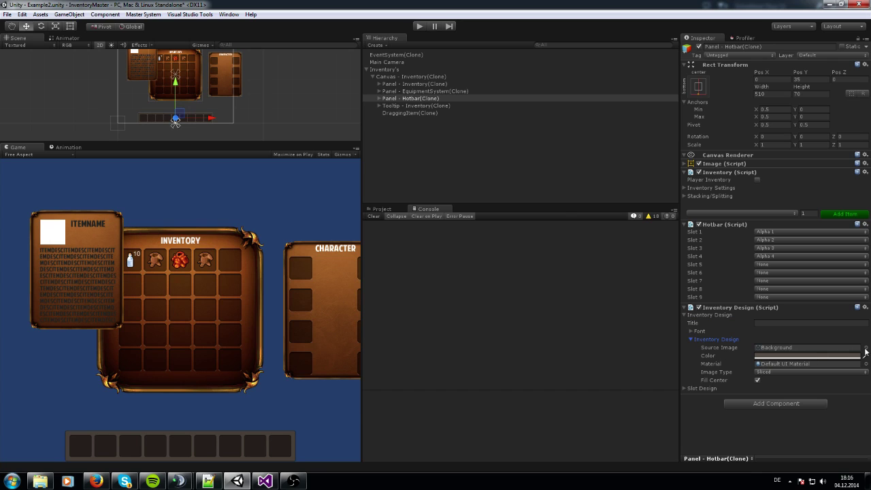
pyautogui.click(865, 348)
pyautogui.click(317, 118)
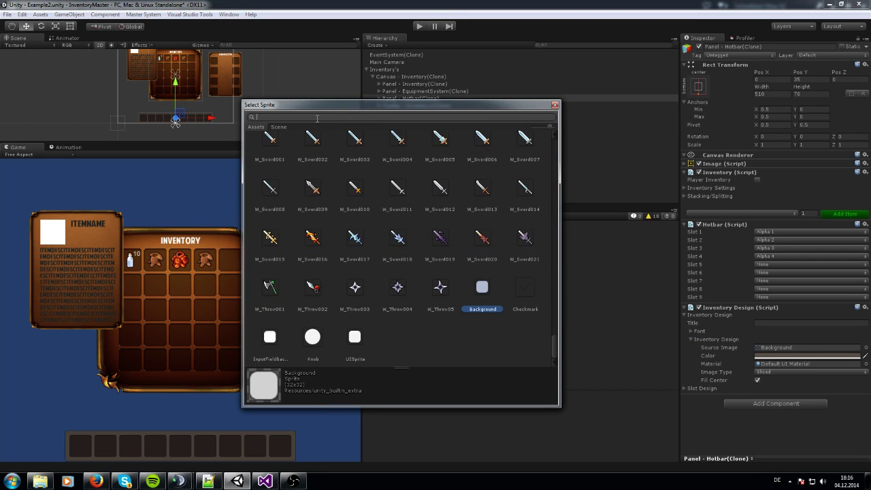
pyautogui.write('hotbar')
pyautogui.doubleClick(308, 153)
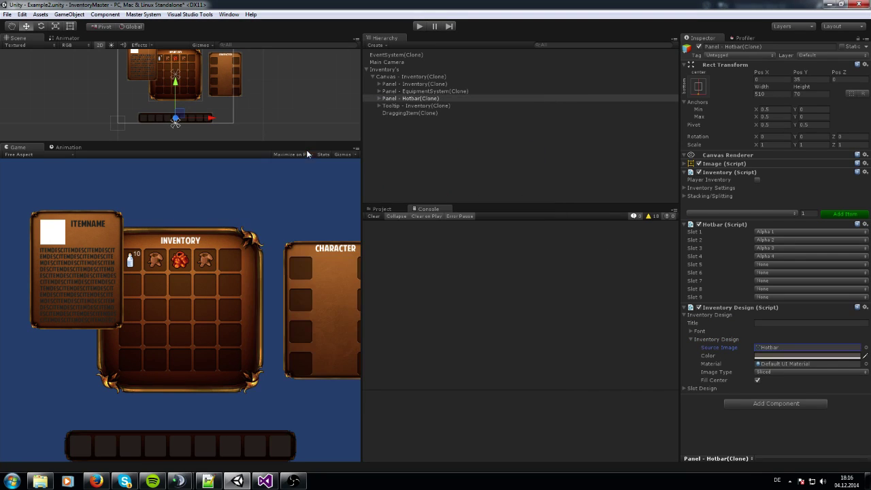
# - Tint the hotbar background full white
pyautogui.click(768, 357)
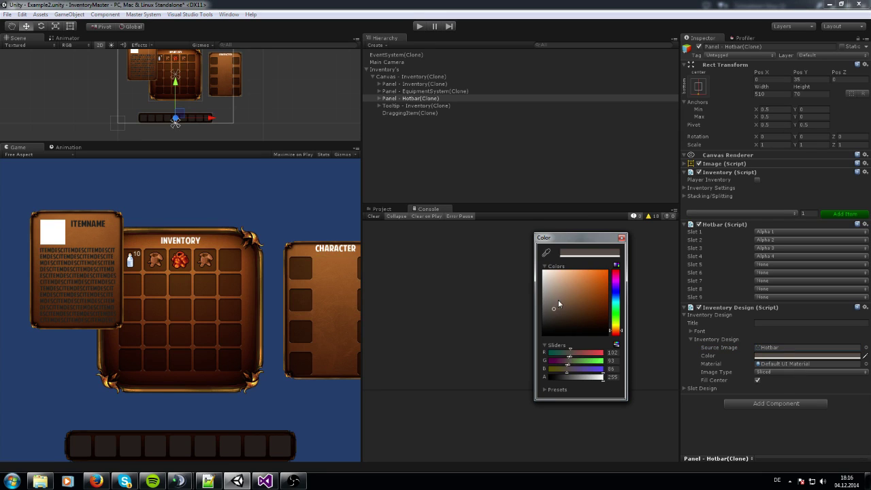
pyautogui.moveTo(558, 300); pyautogui.dragTo(523, 264)
pyautogui.click(621, 238)
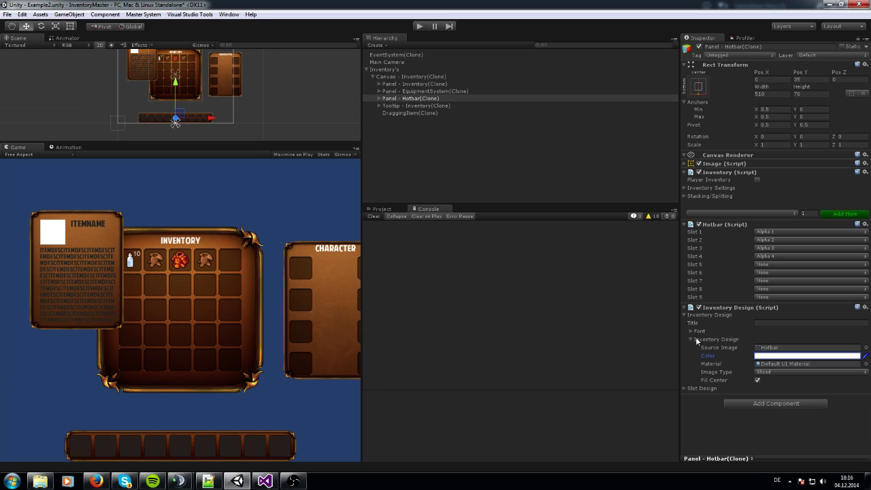
# - Assign the Slot sprite, found by searching 'slot', as the Slot Design source image
pyautogui.click(684, 315)
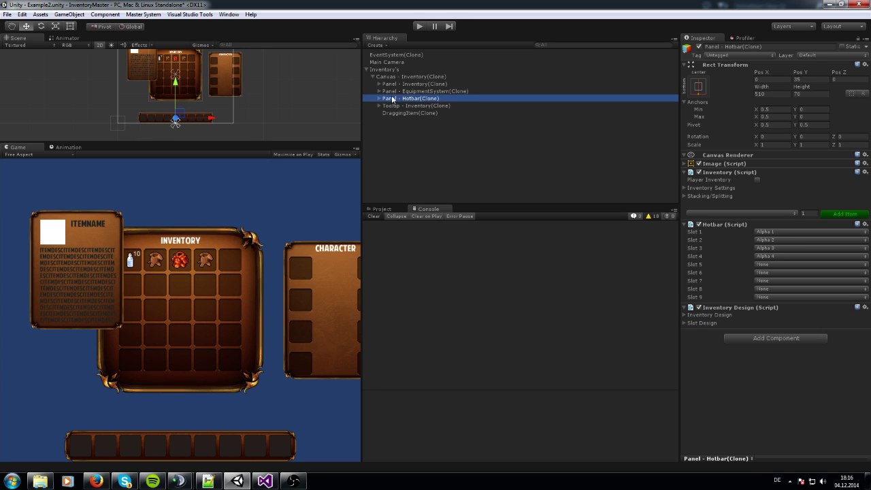
pyautogui.click(387, 91)
pyautogui.click(391, 98)
pyautogui.click(701, 364)
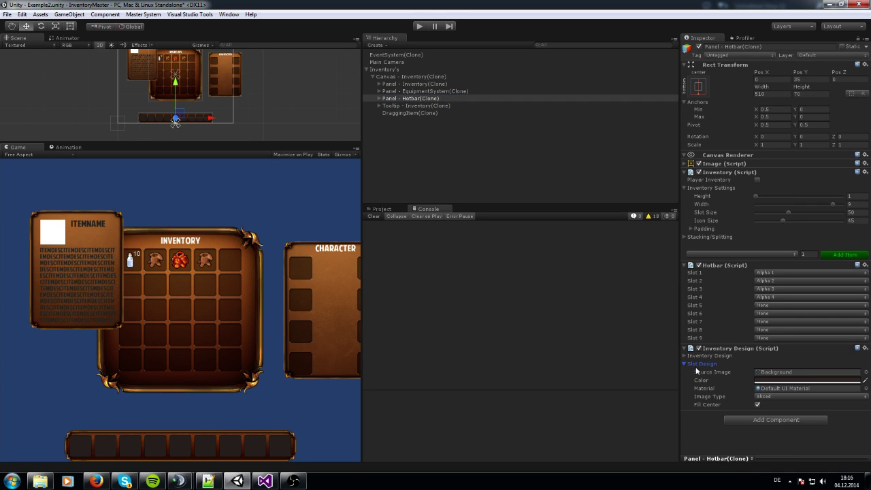
pyautogui.click(866, 372)
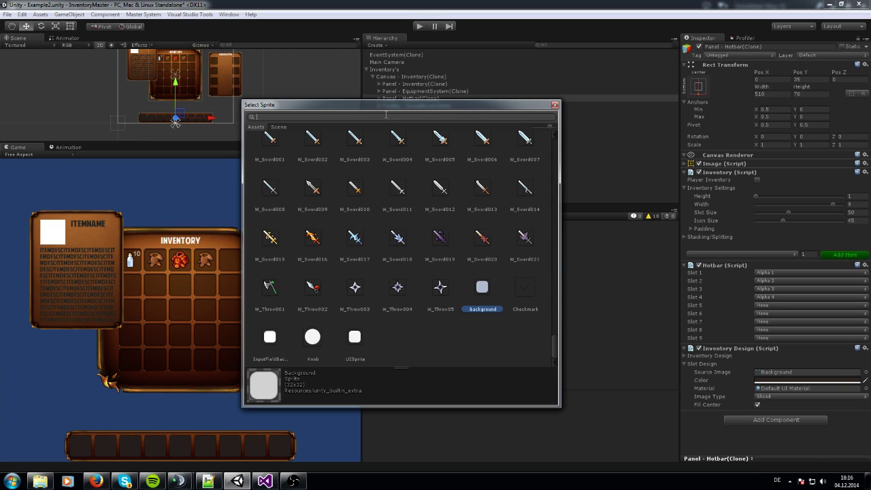
pyautogui.write('slot')
pyautogui.doubleClick(303, 147)
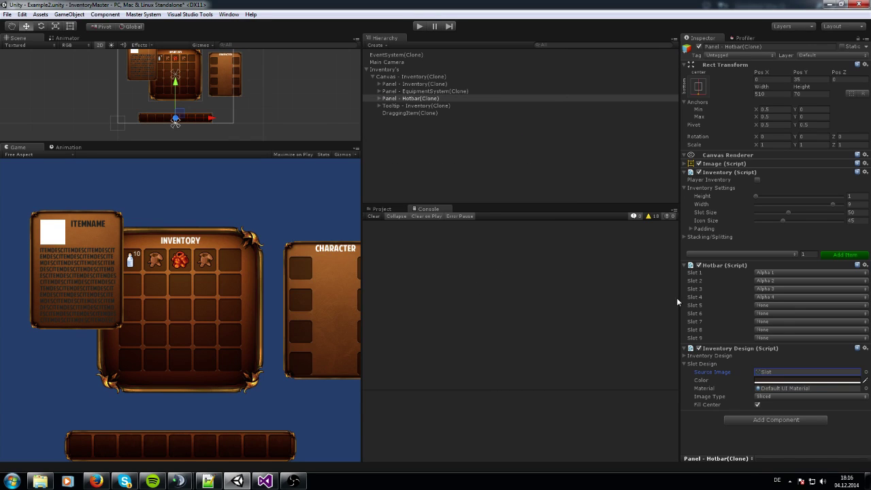
# - Scrub the hotbar's Left, Right, Top and Bottom padding to 15 each and commit
pyautogui.click(691, 229)
pyautogui.moveTo(704, 237); pyautogui.dragTo(707, 239)
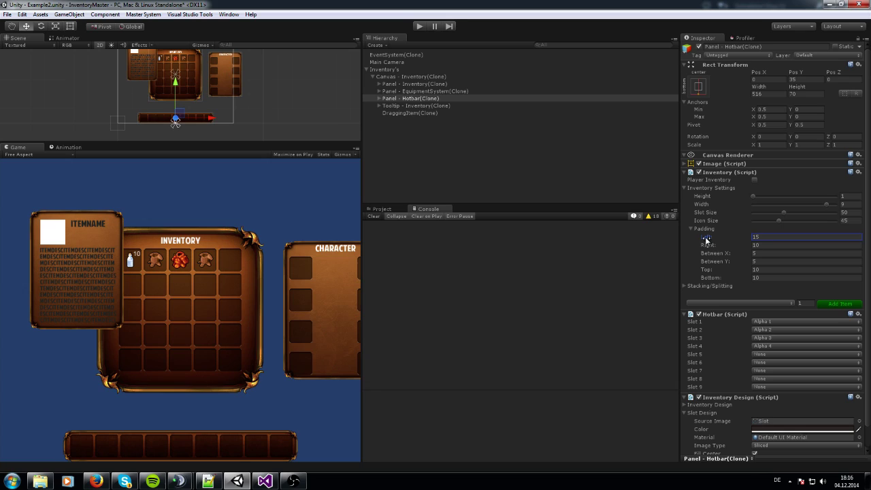
pyautogui.moveTo(709, 244); pyautogui.dragTo(717, 279)
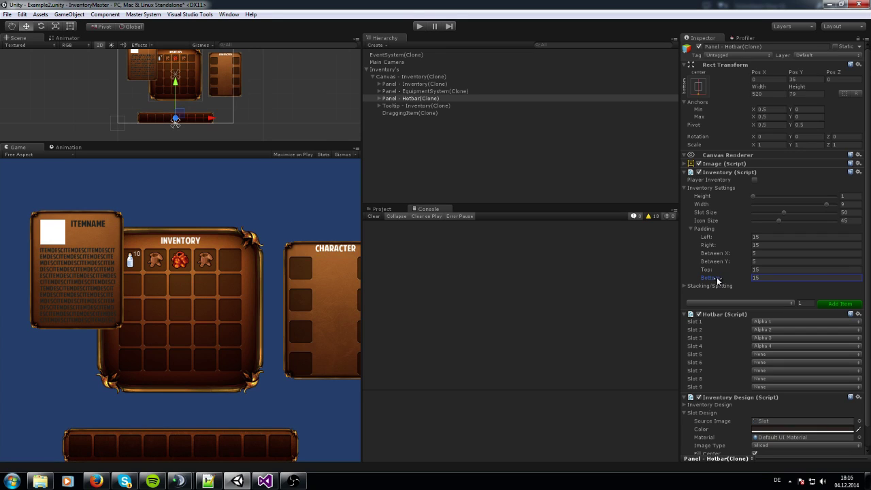
pyautogui.click(492, 365)
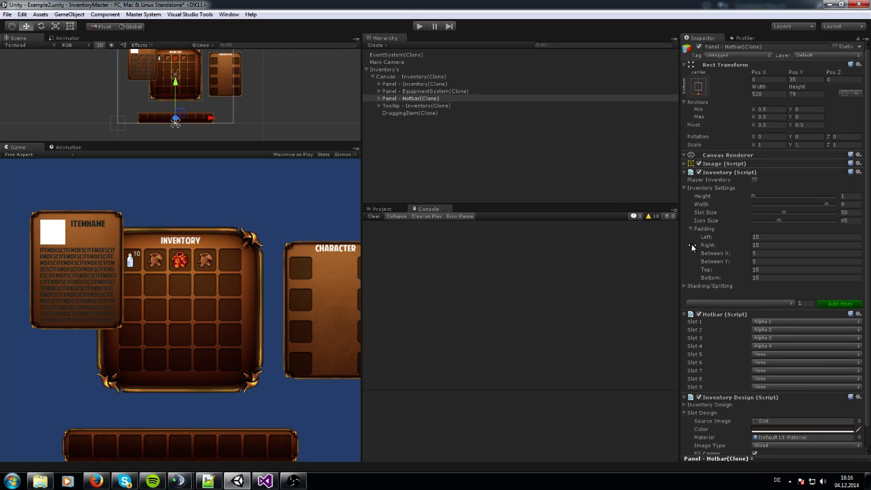
# - Collapse Inventory Settings and apply the bottom-centre Rect Transform anchor preset to the hotbar
pyautogui.click(685, 188)
pyautogui.click(699, 86)
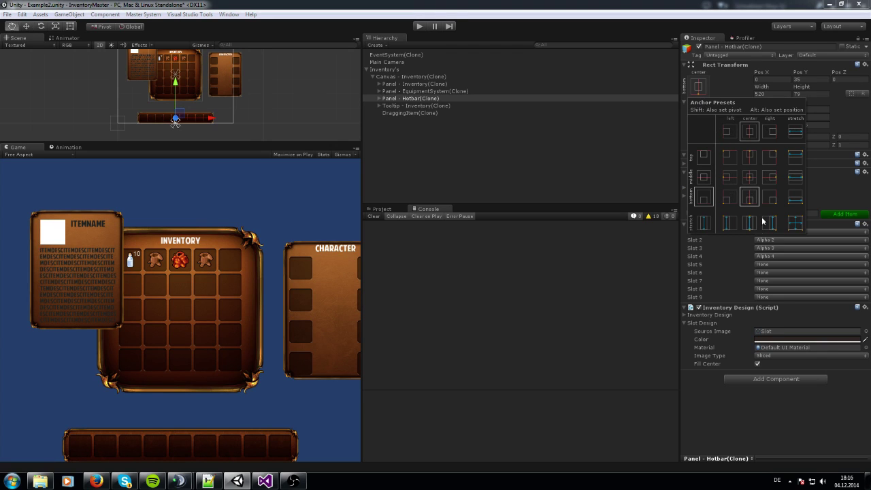
pyautogui.keyDown('alt'); pyautogui.click(749, 196); pyautogui.keyUp('alt')
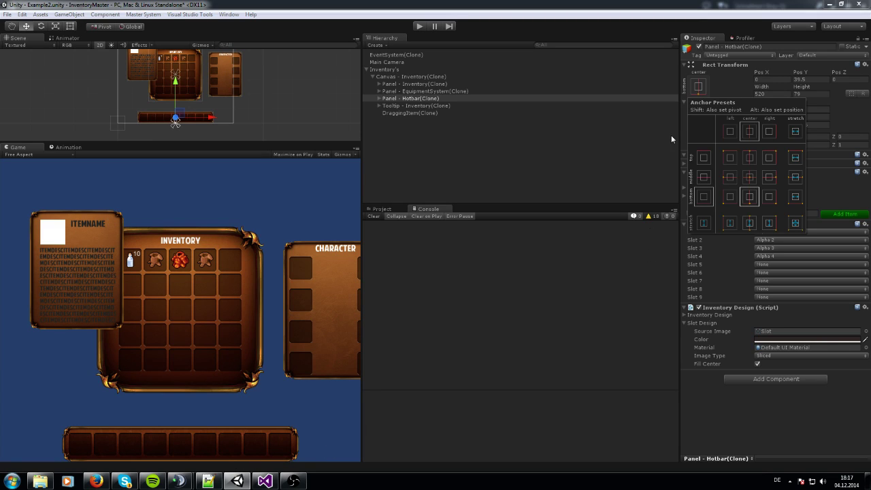
pyautogui.click(446, 236)
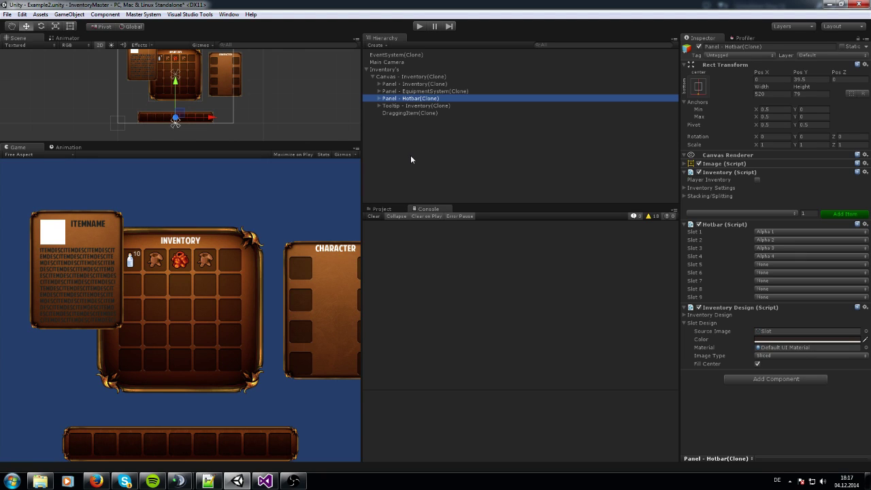
# - With Panel - Inventory selected, enter Play mode, open the inventory with I, and drag an armour item into the hotbar
pyautogui.click(405, 83)
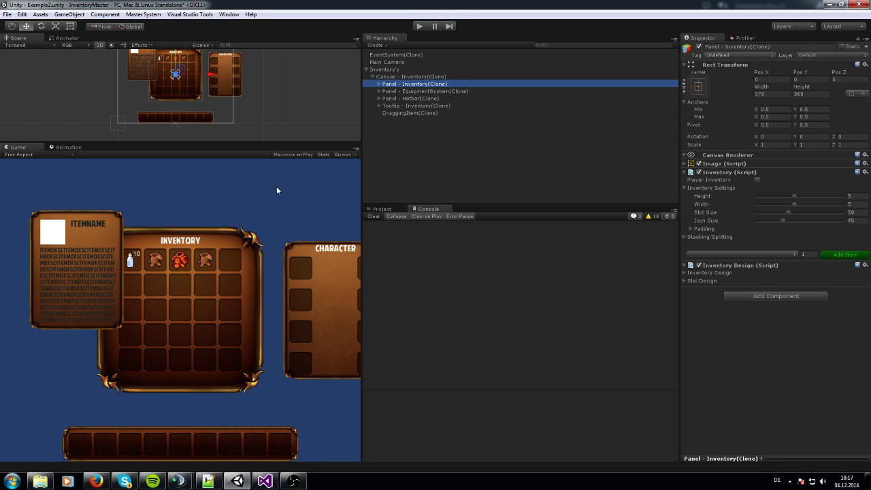
pyautogui.click(420, 26)
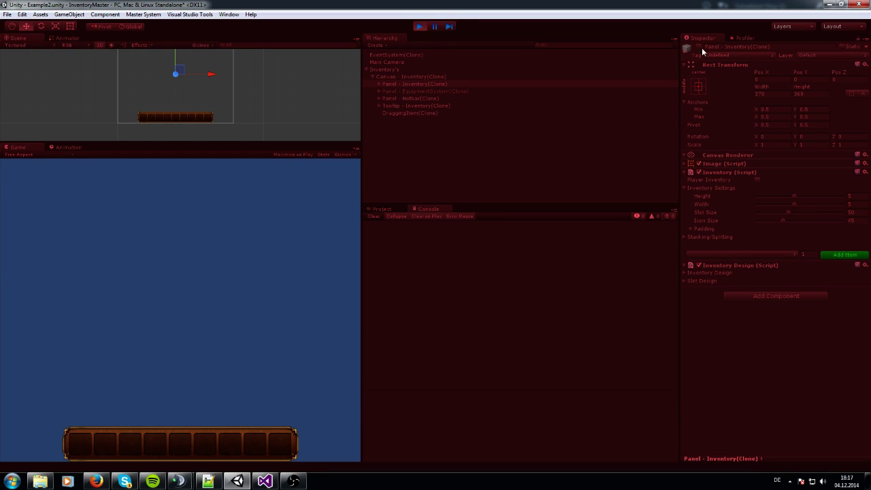
pyautogui.press('i')
pyautogui.moveTo(154, 260); pyautogui.dragTo(125, 448)
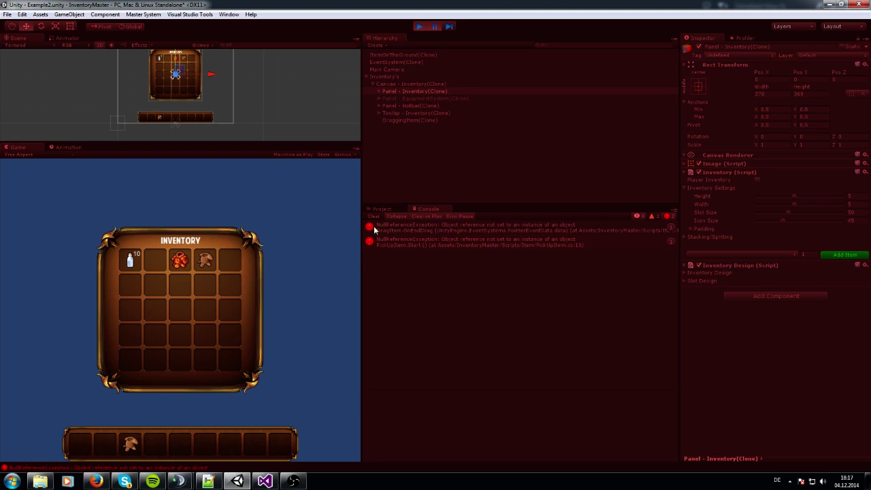
# - Stop Play, tick Player Inventory on Panel - Inventory, and restart Play mode
pyautogui.click(420, 25)
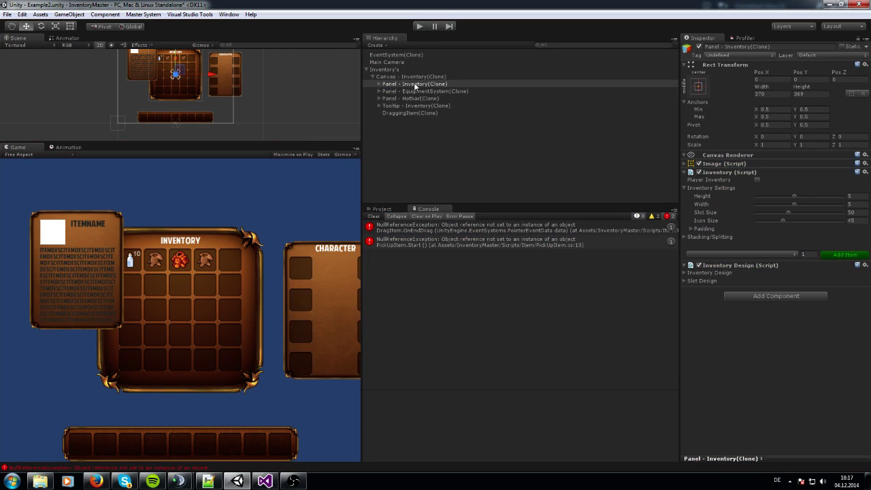
pyautogui.click(757, 179)
pyautogui.click(420, 25)
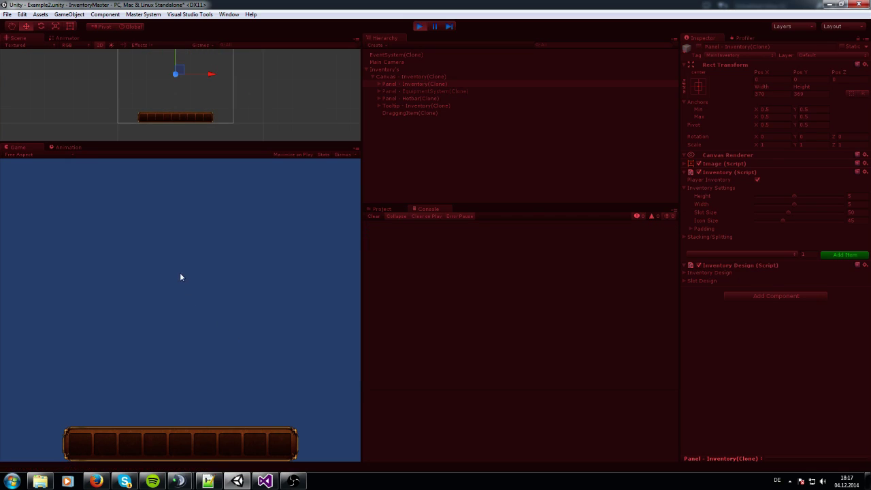
# - Open the Inventory and Character panels, shift them left, and drag the Chest into hotbar slot 1
pyautogui.click(698, 48)
pyautogui.click(432, 91)
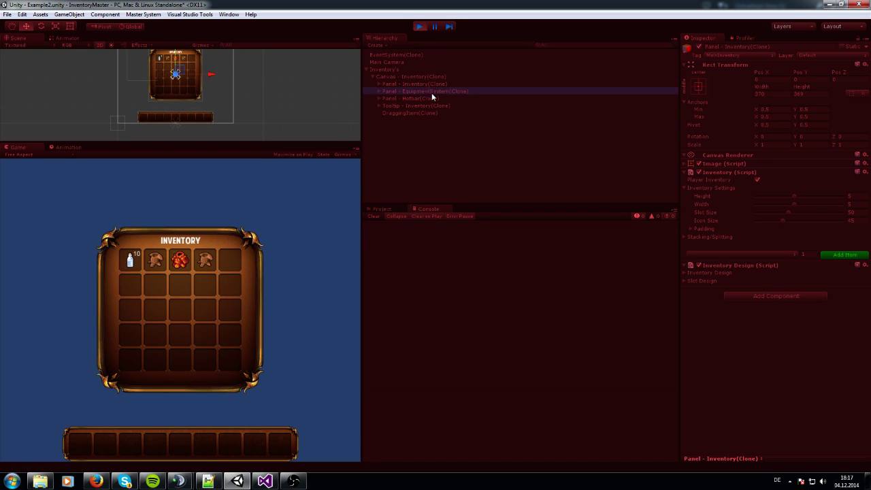
pyautogui.click(698, 49)
pyautogui.moveTo(179, 243); pyautogui.dragTo(123, 236)
pyautogui.moveTo(320, 245); pyautogui.dragTo(262, 237)
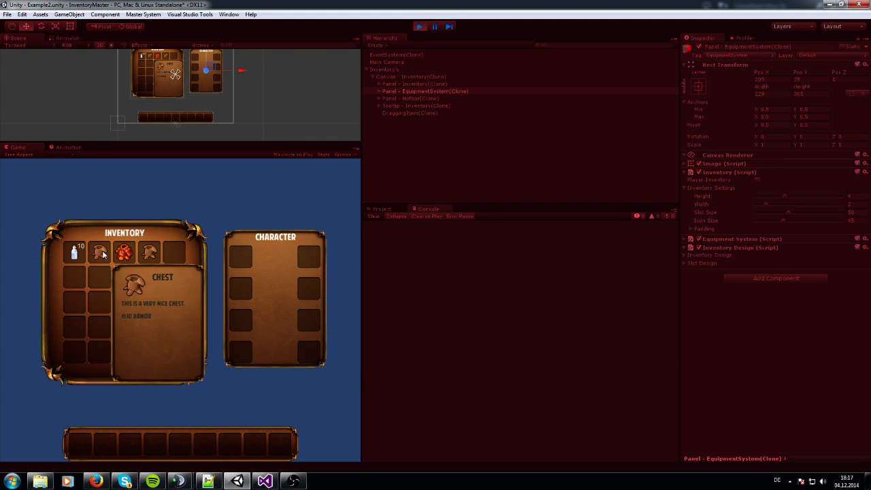
pyautogui.moveTo(100, 252); pyautogui.dragTo(83, 447)
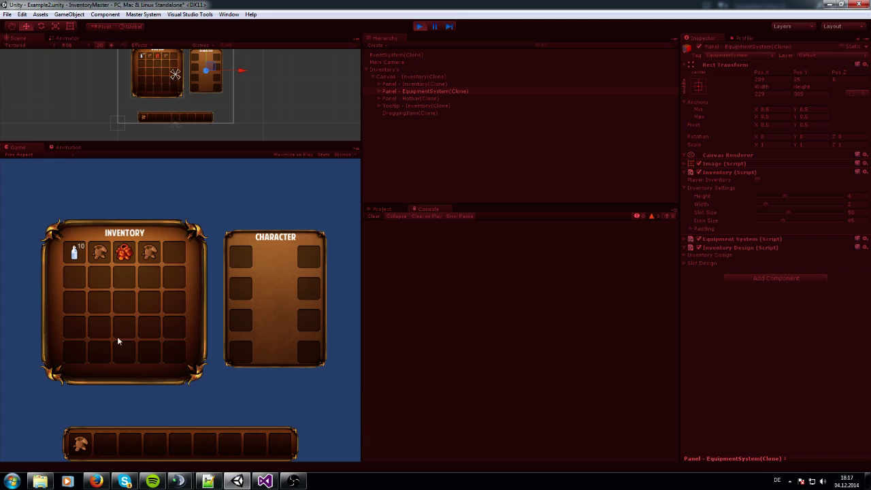
# - Place the Chest, New Chest, second armour piece and 10-bottle stack in hotbar slots 1, 2, 3 and 4
pyautogui.moveTo(105, 259); pyautogui.dragTo(81, 444)
pyautogui.moveTo(88, 446)
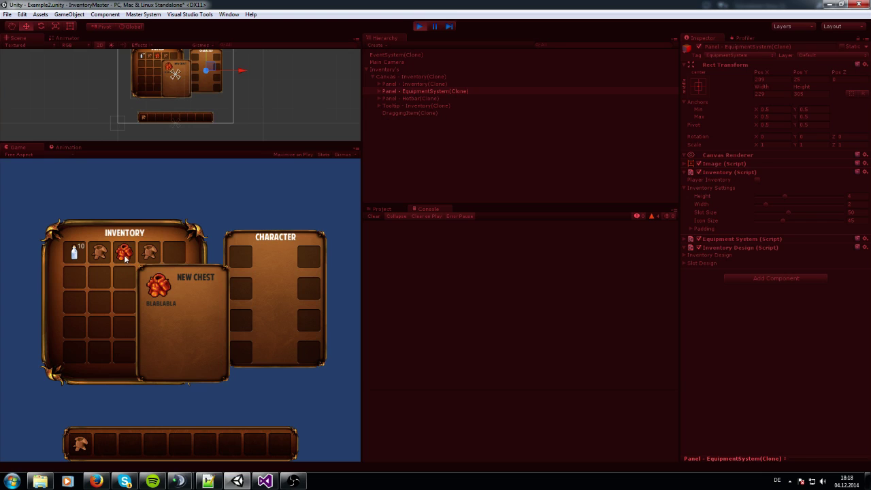
pyautogui.moveTo(126, 257); pyautogui.dragTo(115, 443)
pyautogui.moveTo(151, 254); pyautogui.dragTo(132, 444)
pyautogui.moveTo(73, 252); pyautogui.dragTo(157, 444)
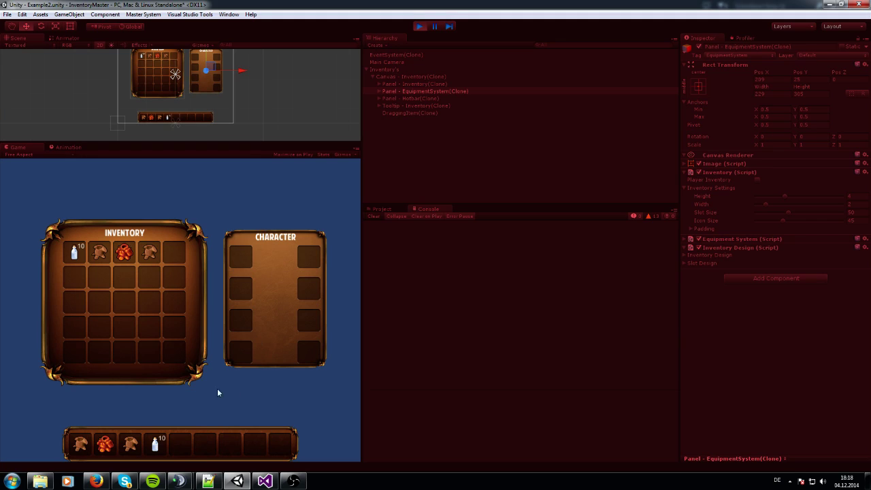
# - Equip both armour pieces with hotbar keys 1, 2 and 3, then return the New Chest to the inventory
pyautogui.press('1')
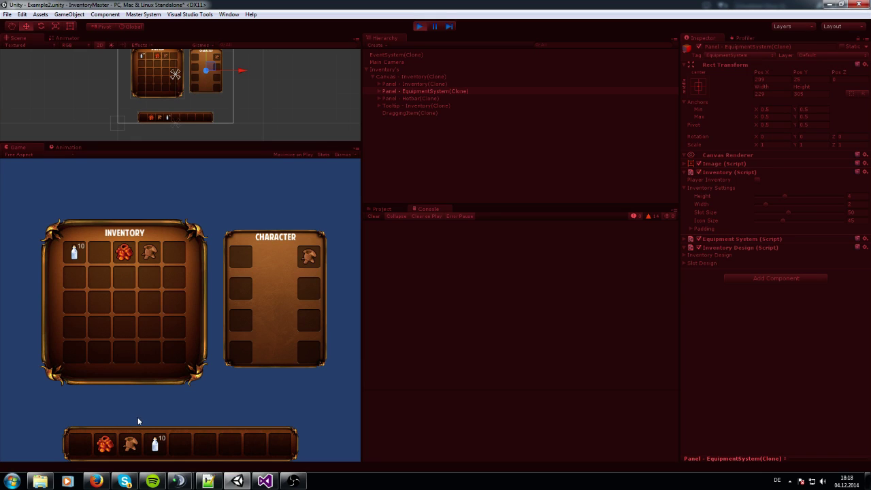
pyautogui.press('2')
pyautogui.moveTo(239, 259)
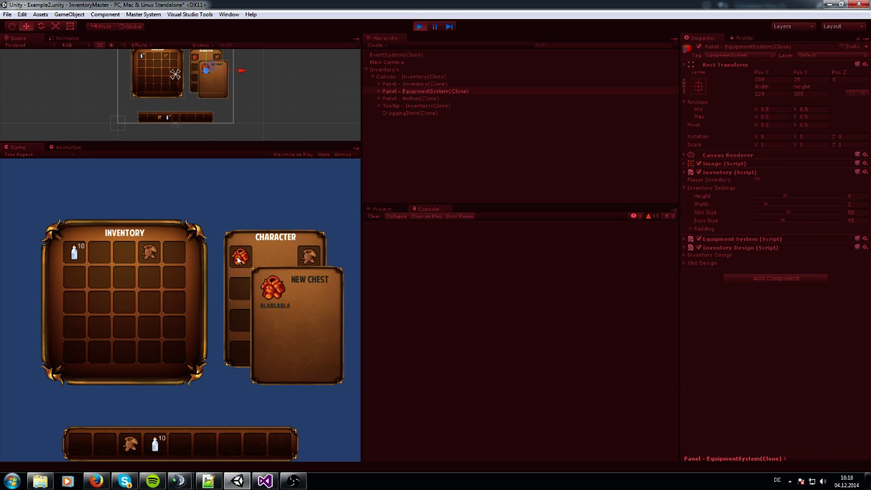
pyautogui.moveTo(131, 446)
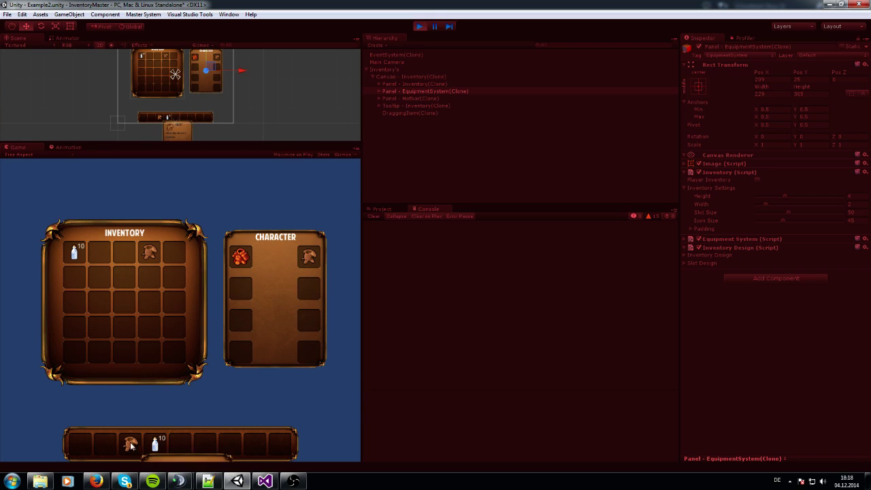
pyautogui.press('3')
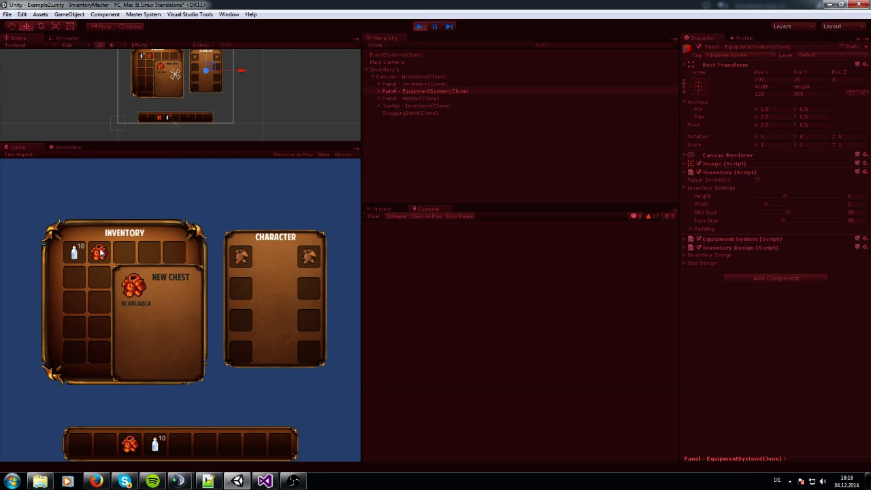
pyautogui.moveTo(103, 251); pyautogui.dragTo(131, 441)
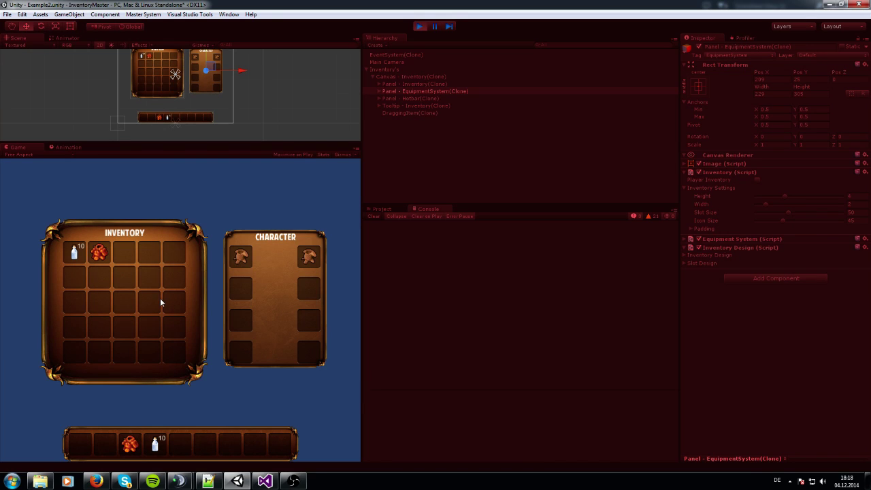
# - Shift-click the 10-bottle stack to split it into two stacks of 5
pyautogui.keyDown('shift'); pyautogui.click(76, 253); pyautogui.keyUp('shift')
pyautogui.moveTo(158, 444)
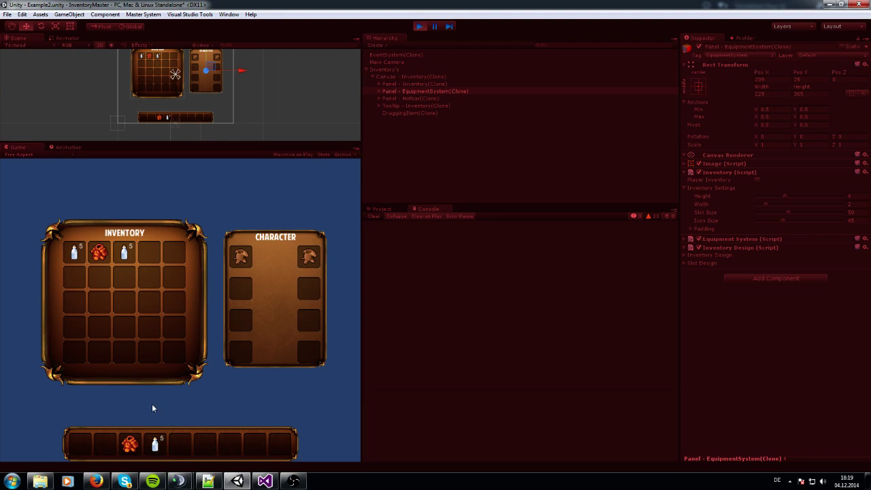